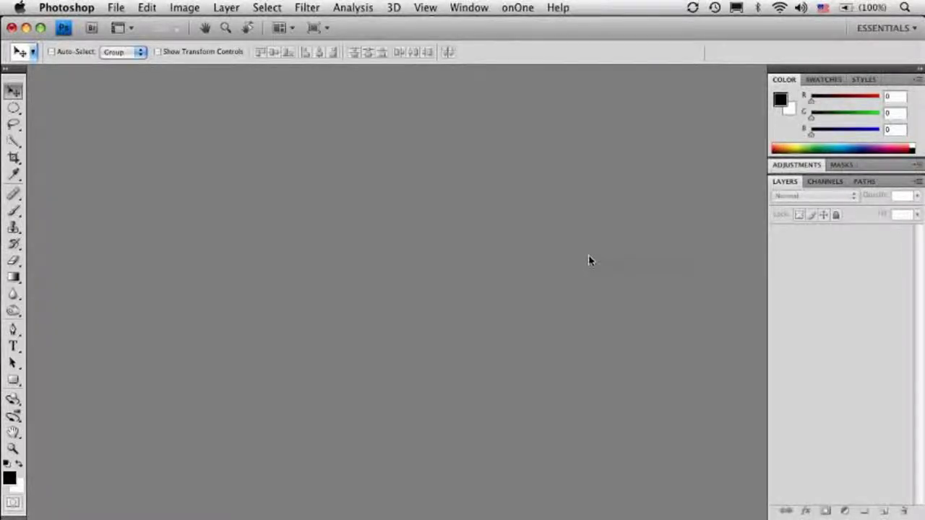
# - Check which panels are enabled for display, looking at the Layers panel and the Application Frame setting
pyautogui.click(478, 8)
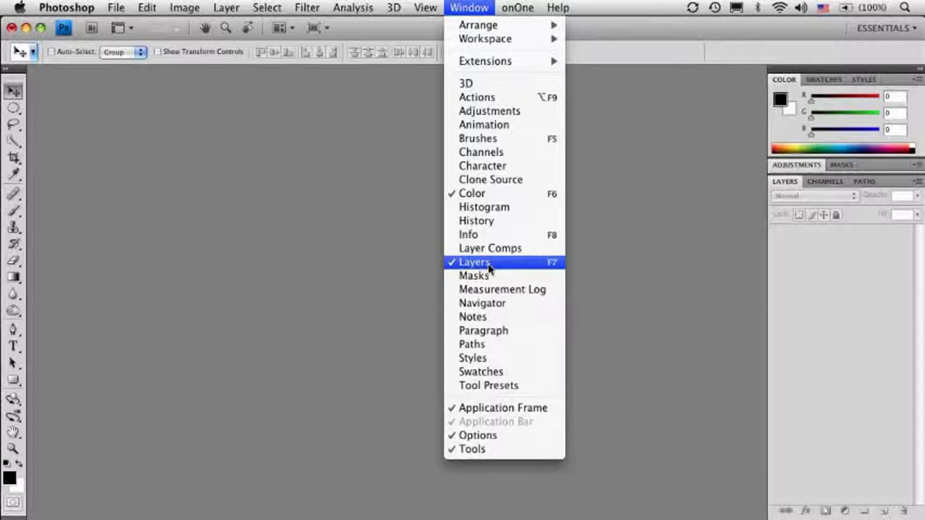
pyautogui.click(863, 262)
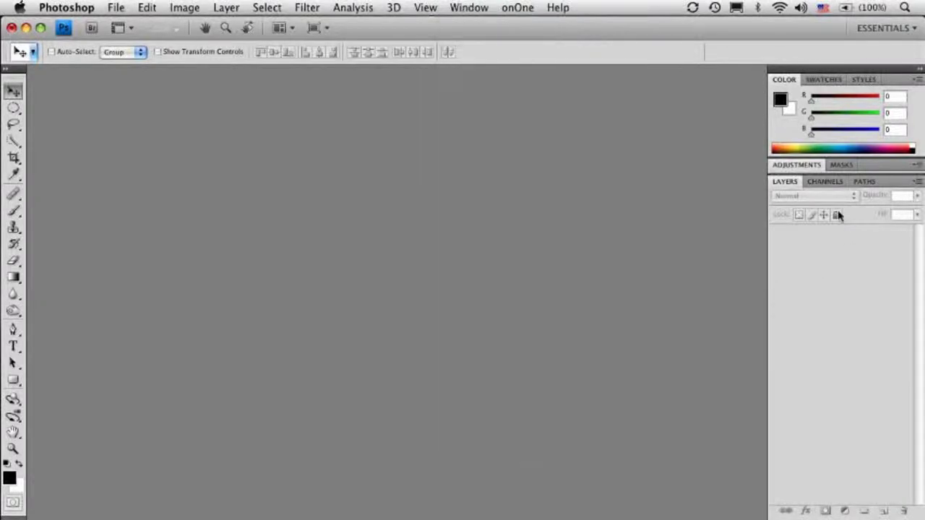
pyautogui.click(801, 184)
pyautogui.click(467, 8)
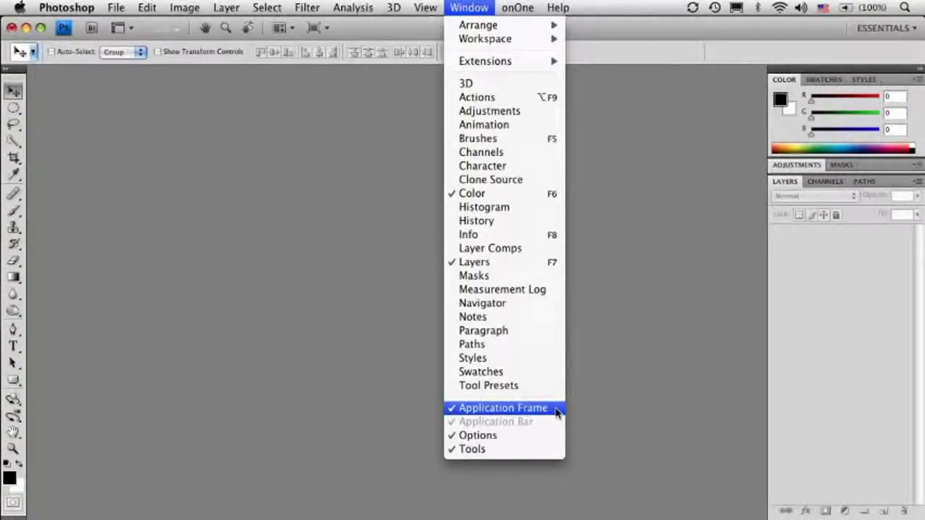
pyautogui.click(668, 300)
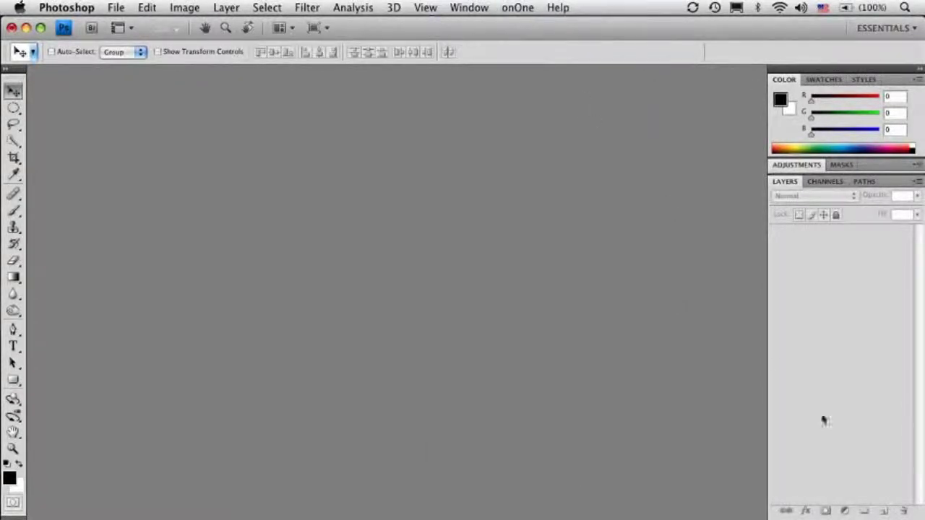
pyautogui.moveTo(737, 28)
pyautogui.mouseDown()
pyautogui.moveTo(708, 29)
pyautogui.moveTo(702, 58)
pyautogui.moveTo(760, 41)
pyautogui.moveTo(735, 29)
pyautogui.mouseUp()
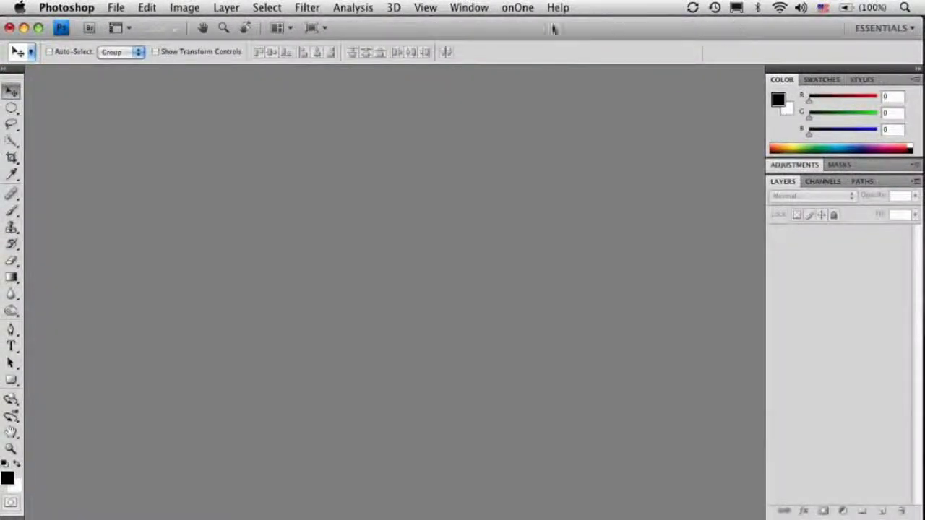
# - Open Lesson01a.jpg from the Photoshop CS4 - Mastering Layers folder
pyautogui.click(118, 8)
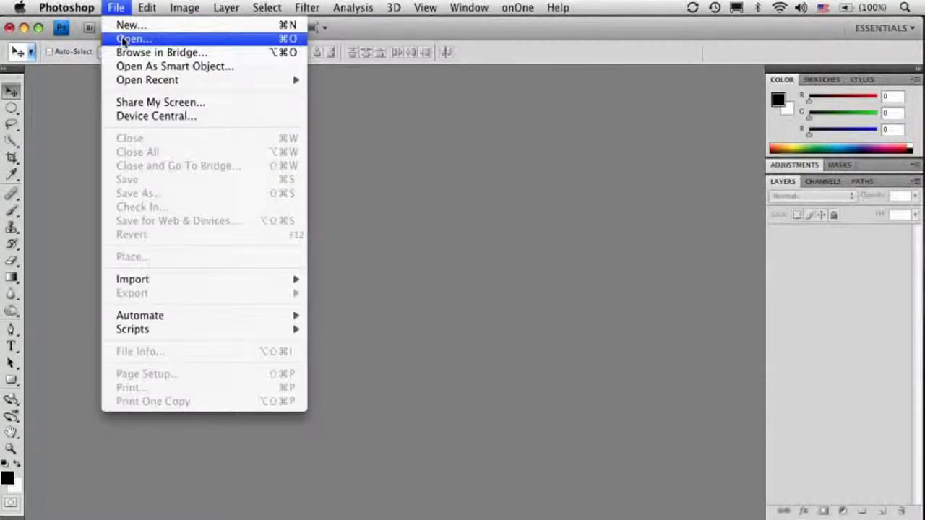
pyautogui.click(125, 40)
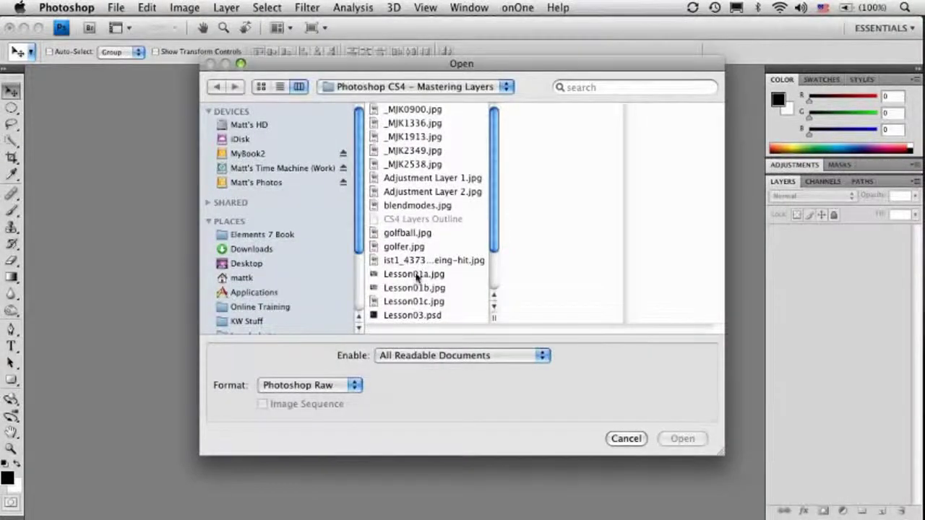
pyautogui.click(416, 277)
pyautogui.click(680, 440)
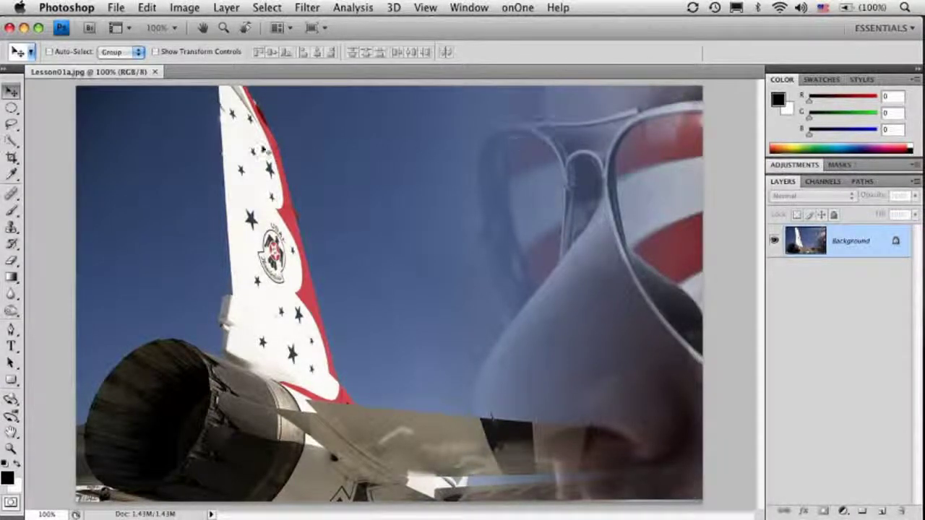
# - Try to erase the face with sunglasses from the flattened photo using the Eraser with a soft 401 px brush
pyautogui.click(12, 261)
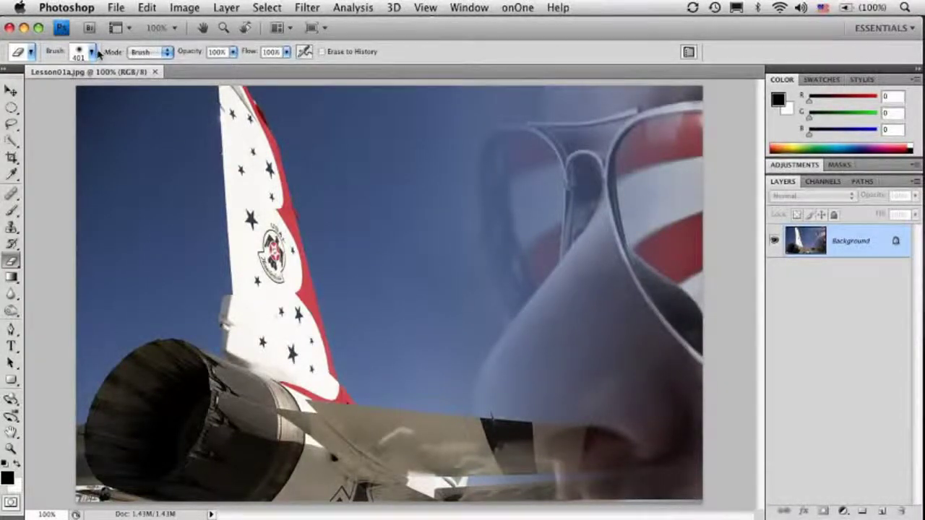
pyautogui.click(91, 52)
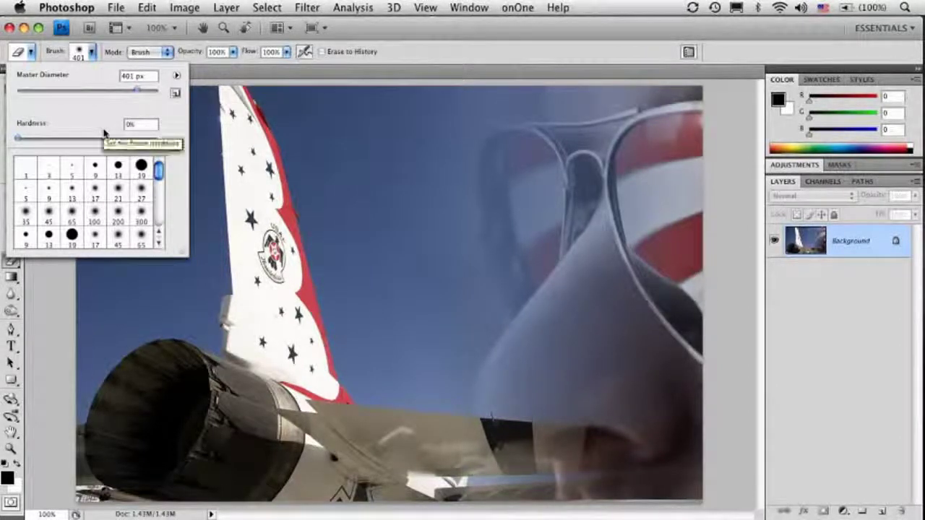
pyautogui.click(448, 32)
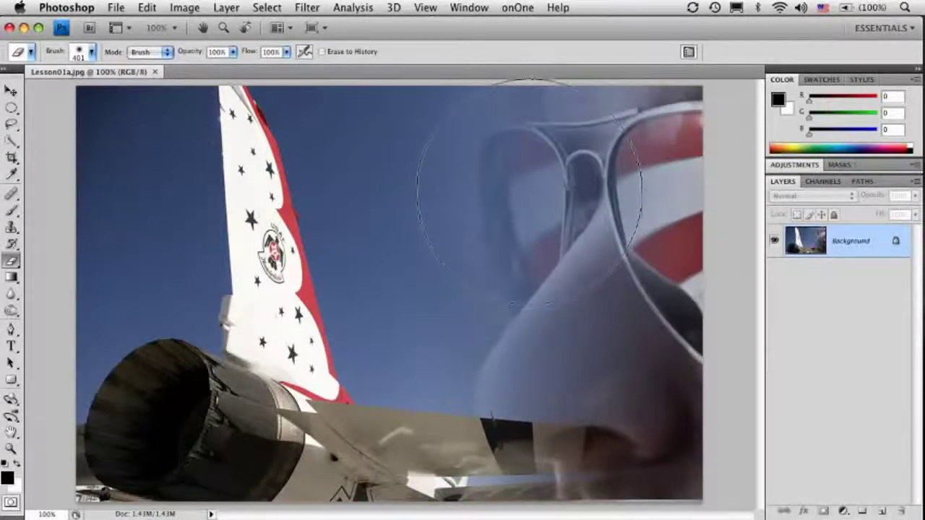
pyautogui.moveTo(520, 183)
pyautogui.mouseDown()
pyautogui.moveTo(511, 214)
pyautogui.moveTo(542, 175)
pyautogui.moveTo(480, 253)
pyautogui.moveTo(508, 344)
pyautogui.moveTo(529, 353)
pyautogui.moveTo(459, 304)
pyautogui.moveTo(495, 320)
pyautogui.moveTo(560, 322)
pyautogui.moveTo(521, 313)
pyautogui.mouseUp()
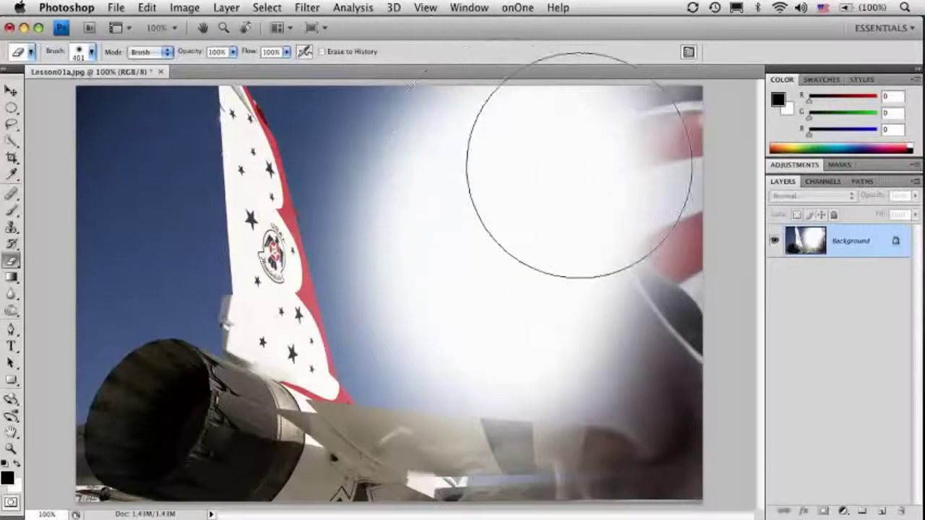
pyautogui.moveTo(537, 135)
pyautogui.mouseDown()
pyautogui.moveTo(520, 320)
pyautogui.moveTo(556, 359)
pyautogui.mouseUp()
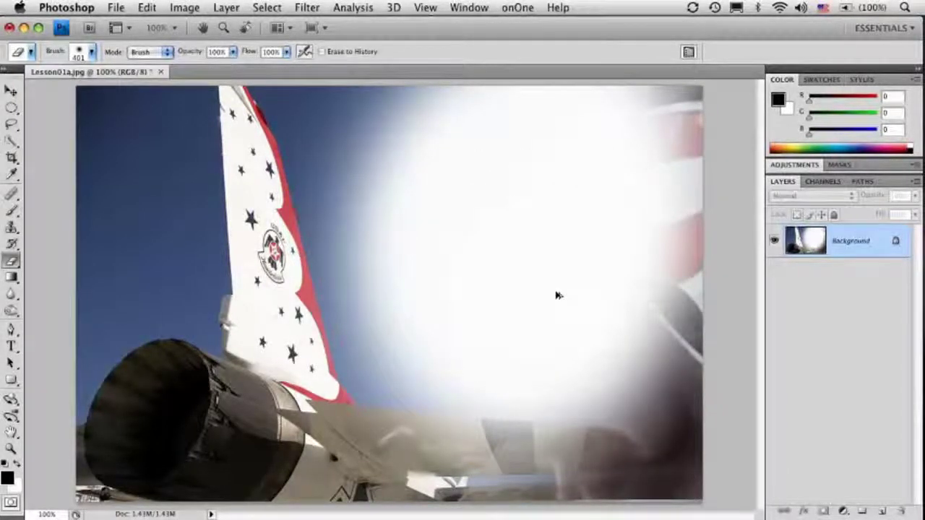
# - Undo all the eraser strokes on the face
pyautogui.press('super+alt+z')
pyautogui.press('super+alt+z')
pyautogui.press('super+alt+z')
pyautogui.press('super+alt+z')
pyautogui.press('super+alt+z')
pyautogui.press('super+alt+z')
pyautogui.press('super+alt+z')
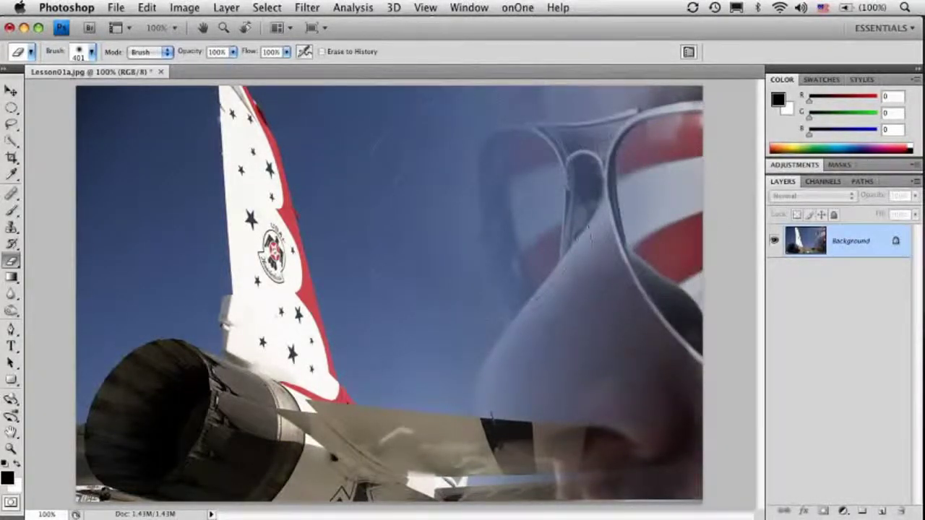
# - Try desaturating the entire image, and undo the desaturation
pyautogui.click(11, 89)
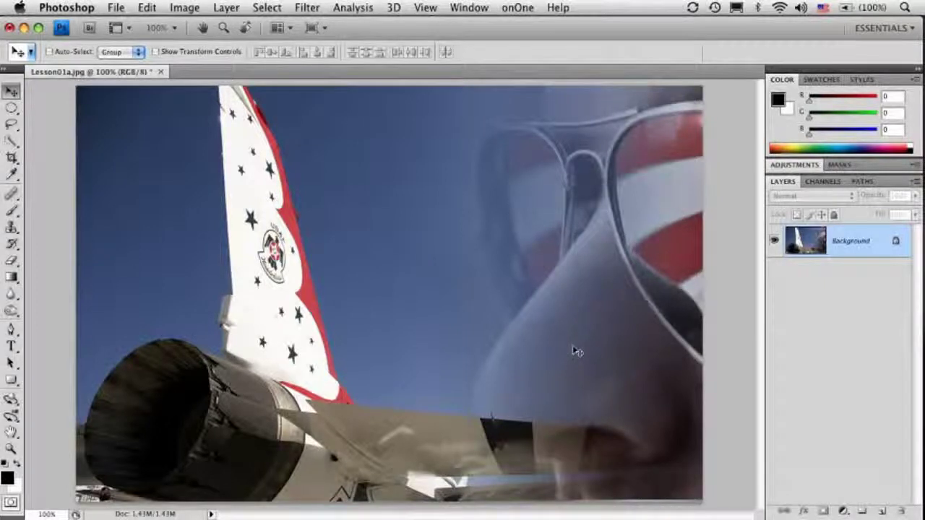
pyautogui.click(189, 8)
pyautogui.moveTo(209, 50)
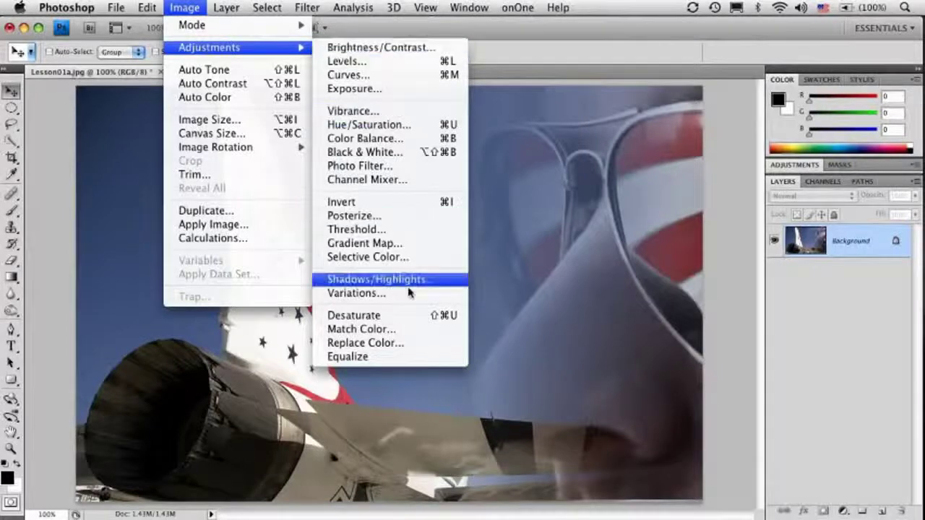
pyautogui.click(388, 318)
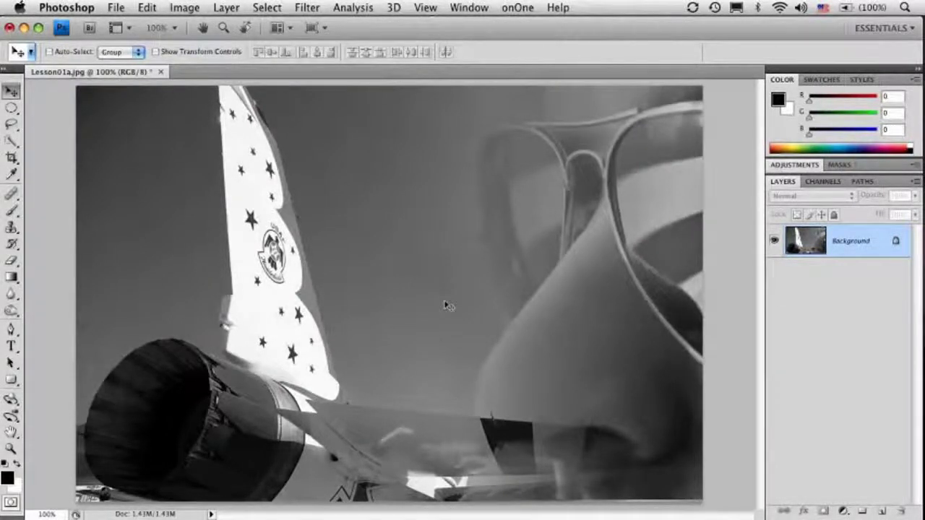
pyautogui.press('super+z')
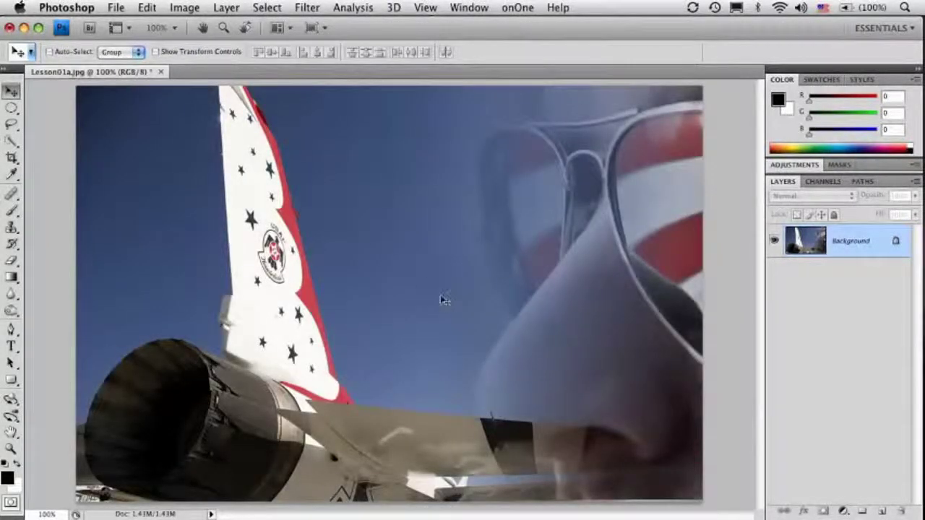
# - Lasso the right part of the photo containing the face, desaturate only that area and deselect it
pyautogui.click(13, 124)
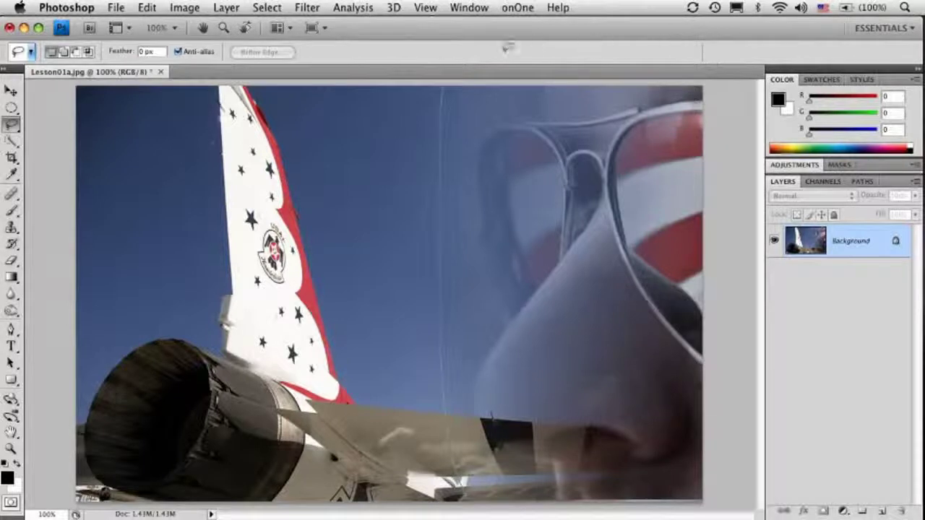
pyautogui.moveTo(447, 55); pyautogui.dragTo(442, 81)
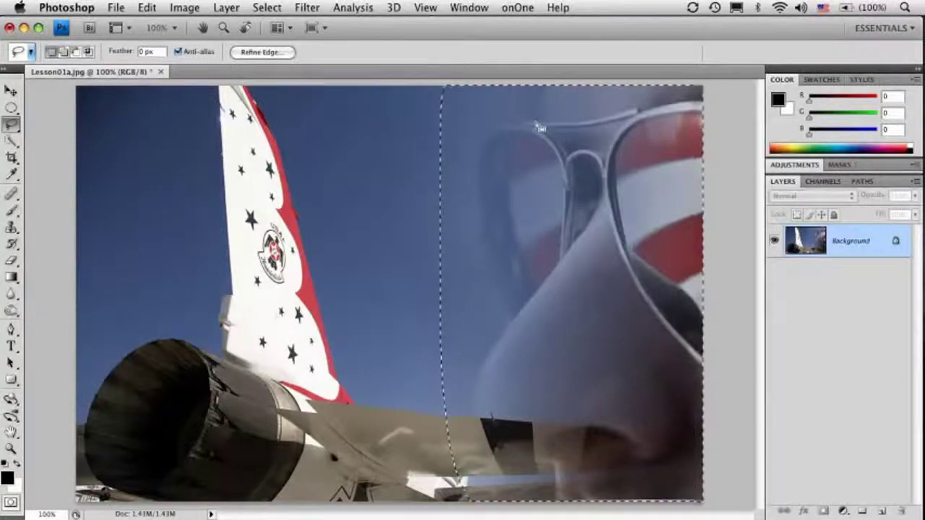
pyautogui.click(185, 8)
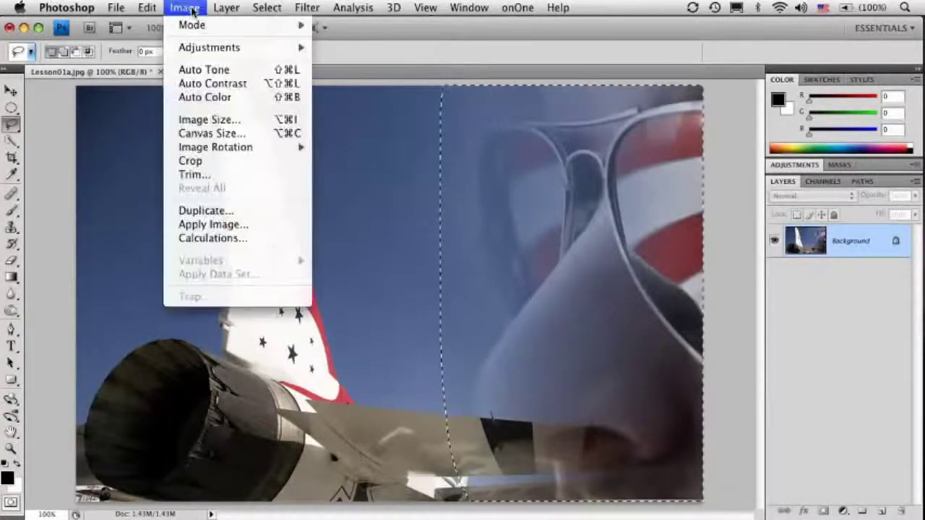
pyautogui.moveTo(226, 47)
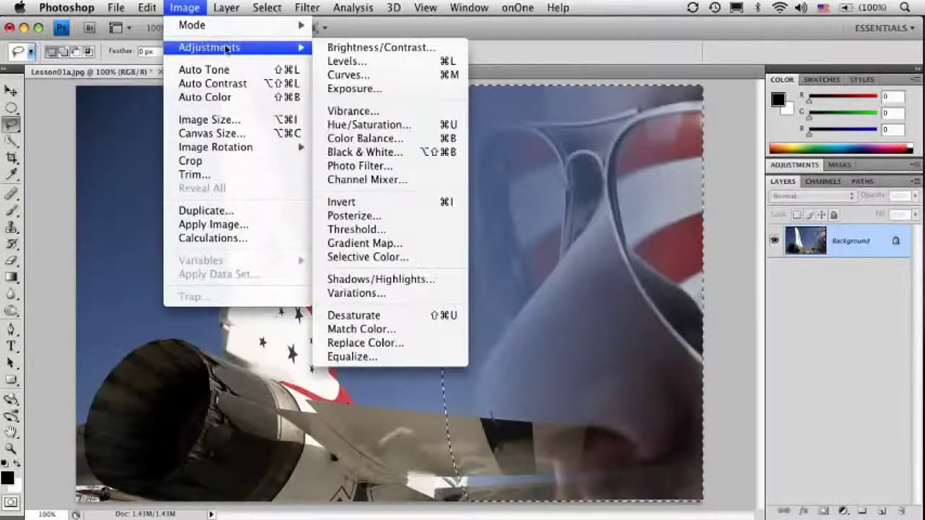
pyautogui.click(423, 316)
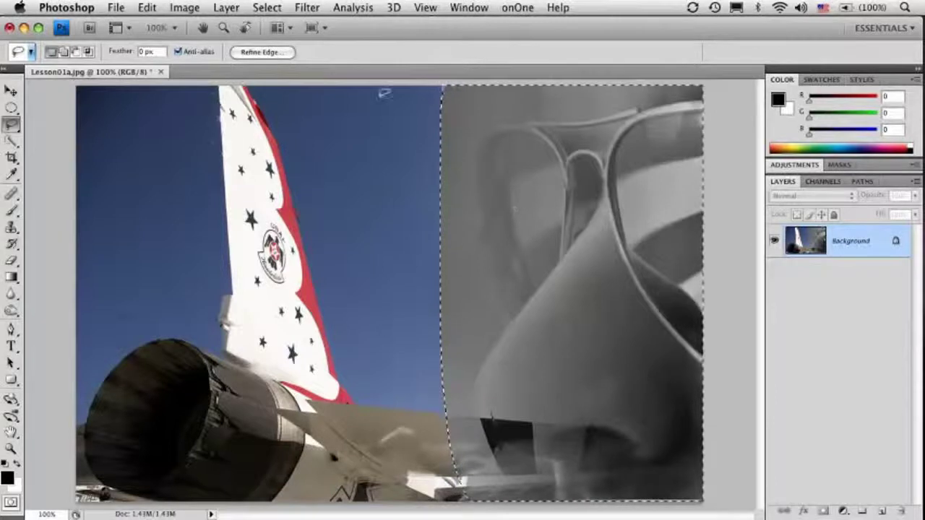
pyautogui.click(267, 8)
pyautogui.click(278, 40)
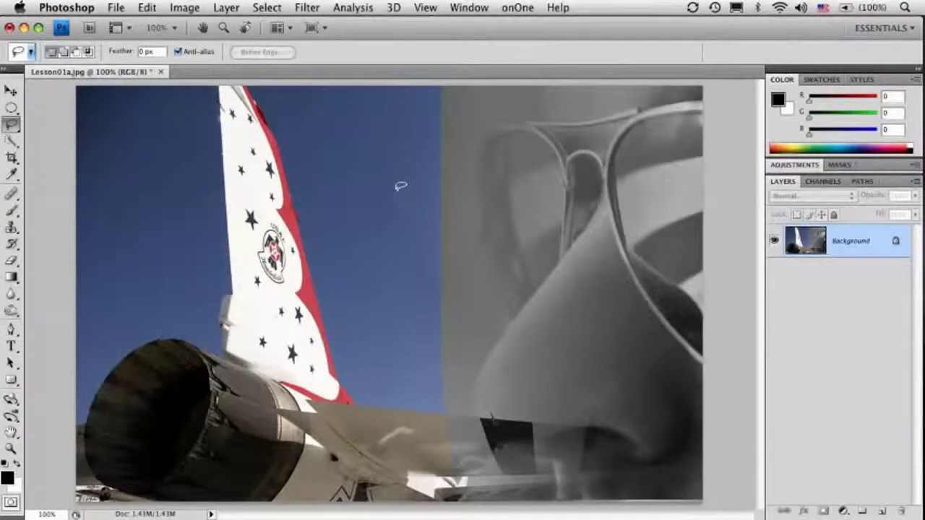
# - Close Lesson01a.jpg without saving and open both Lesson01b.jpg and Lesson01c.jpg
pyautogui.click(161, 73)
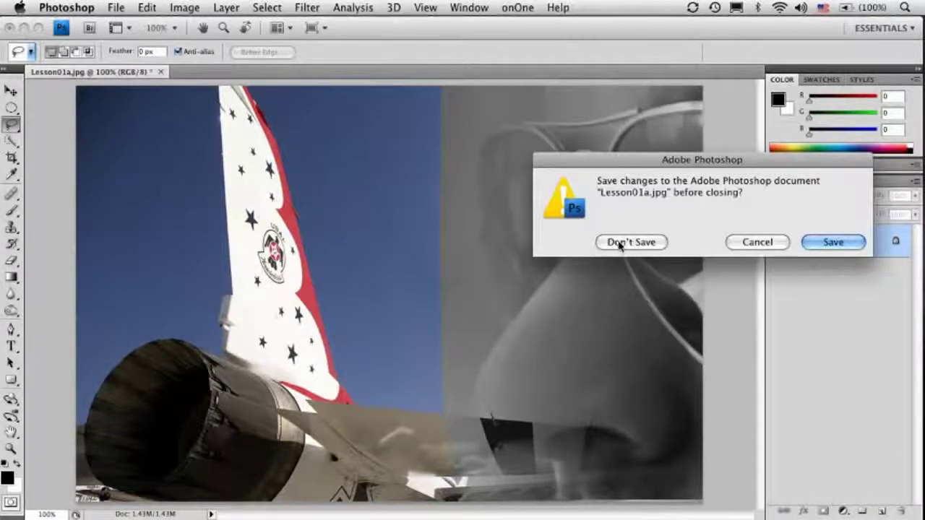
pyautogui.click(620, 243)
pyautogui.click(118, 8)
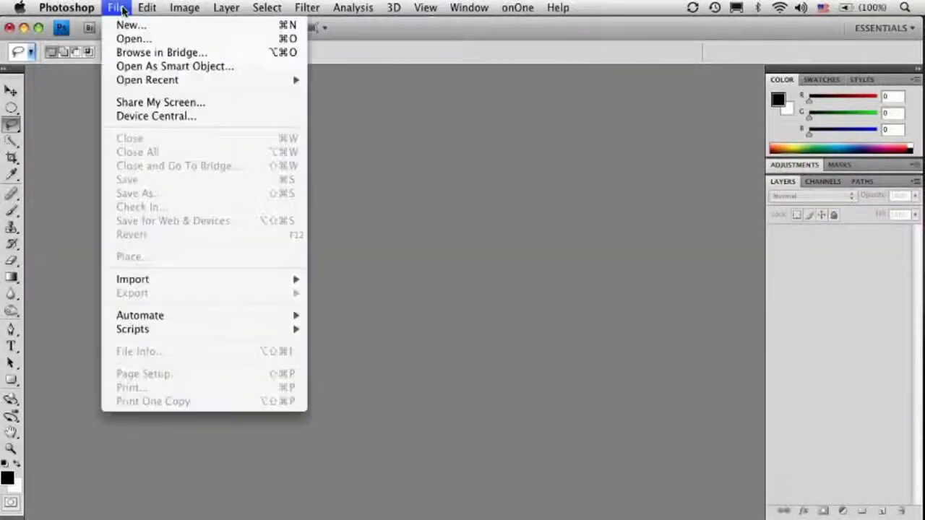
pyautogui.click(126, 42)
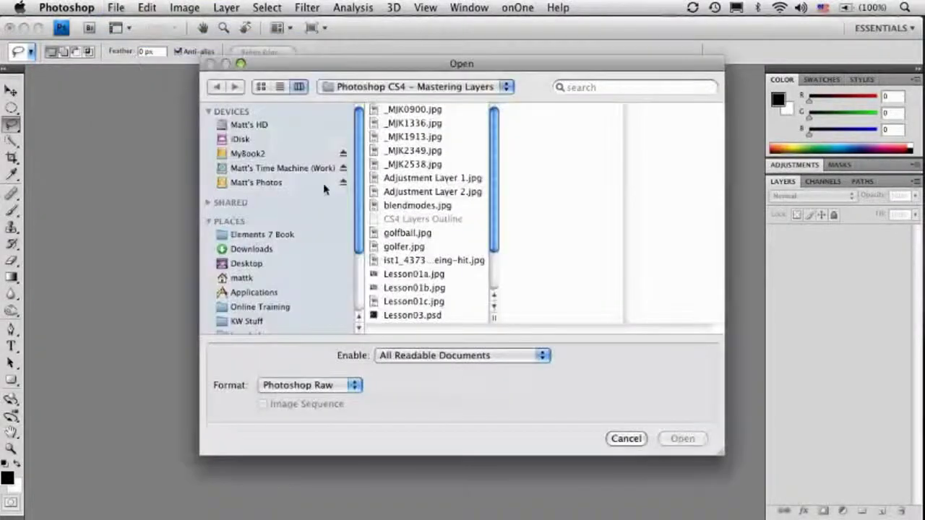
pyautogui.scroll(-1, 441, 263)
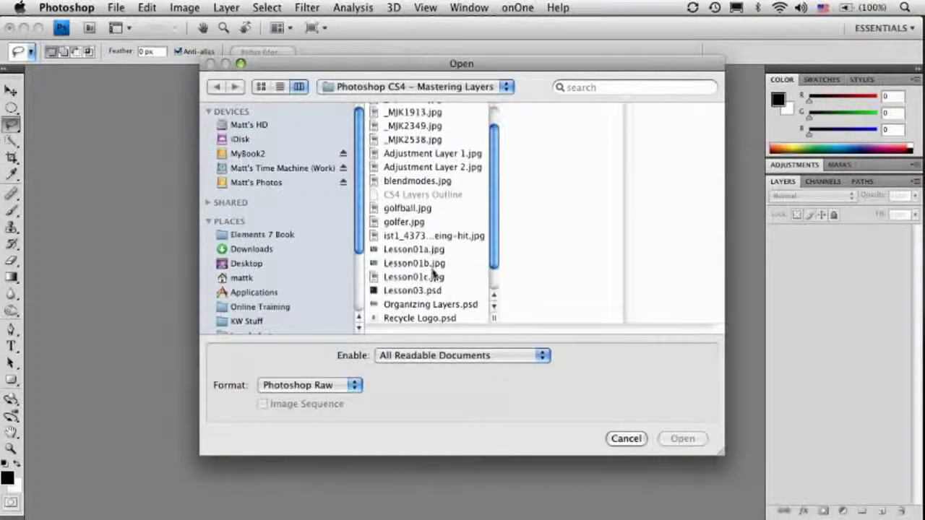
pyautogui.click(427, 266)
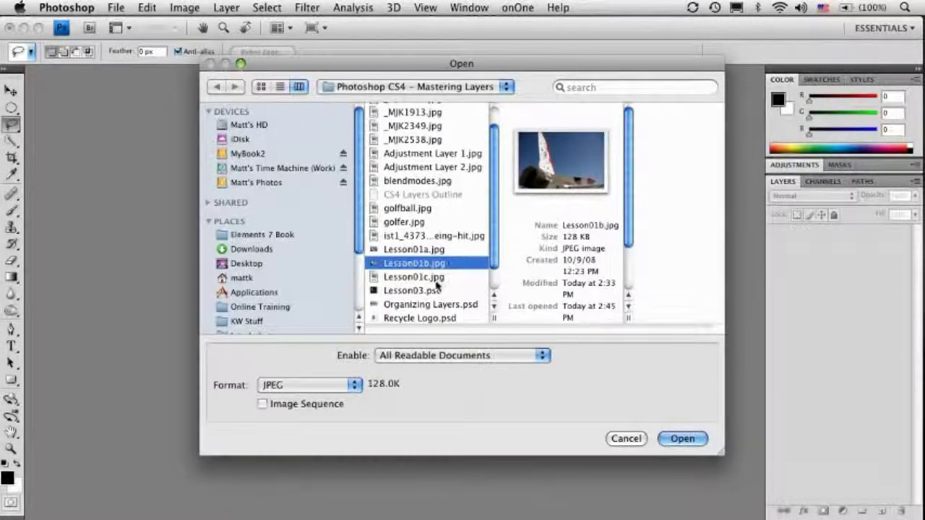
pyautogui.keyDown('shift'); pyautogui.click(429, 279); pyautogui.keyUp('shift')
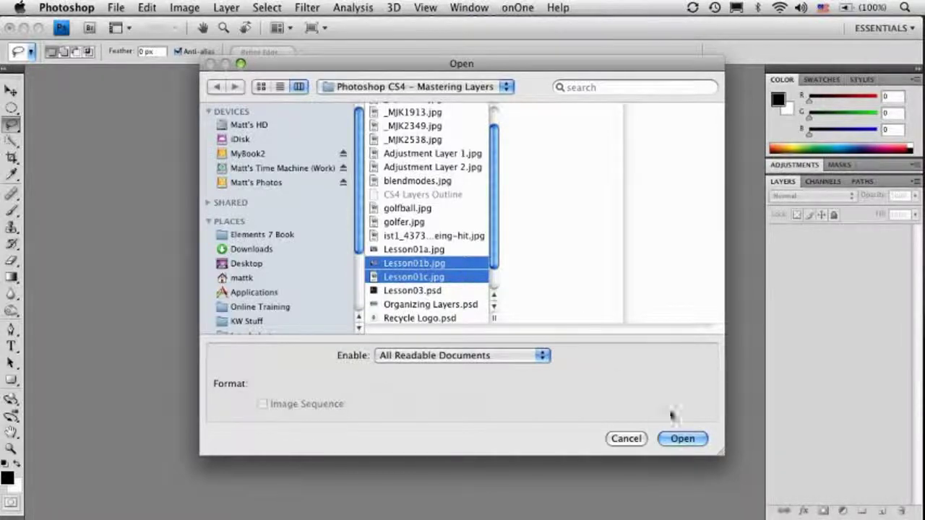
pyautogui.click(682, 439)
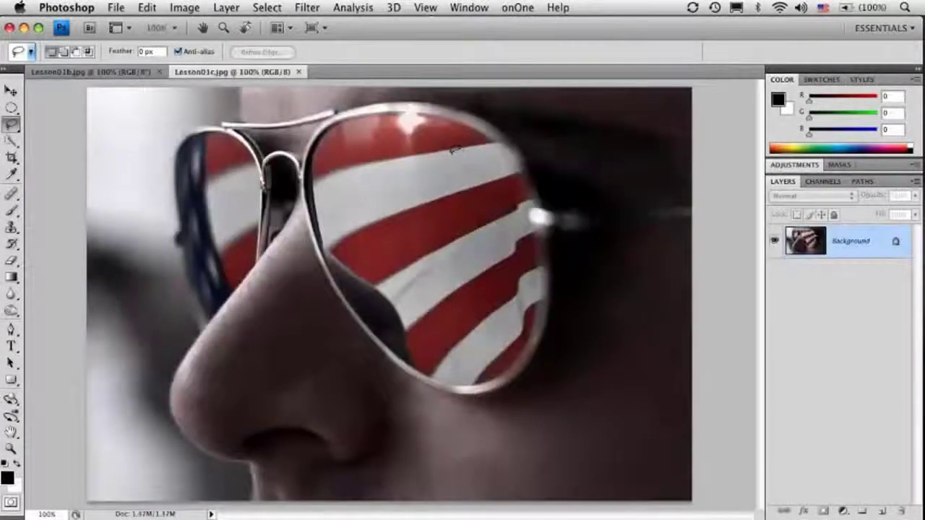
# - Select the entire sunglasses photo in Lesson01c.jpg and copy it
pyautogui.click(130, 72)
pyautogui.click(262, 73)
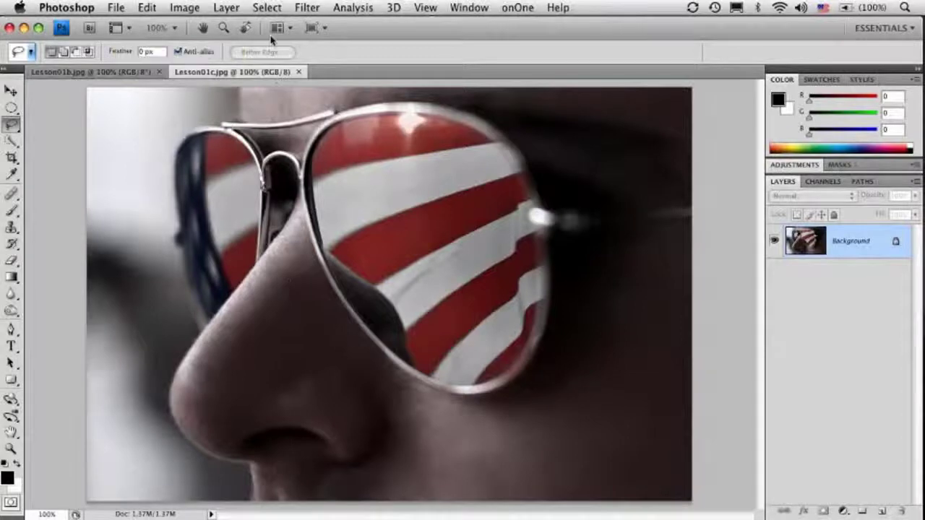
pyautogui.click(267, 8)
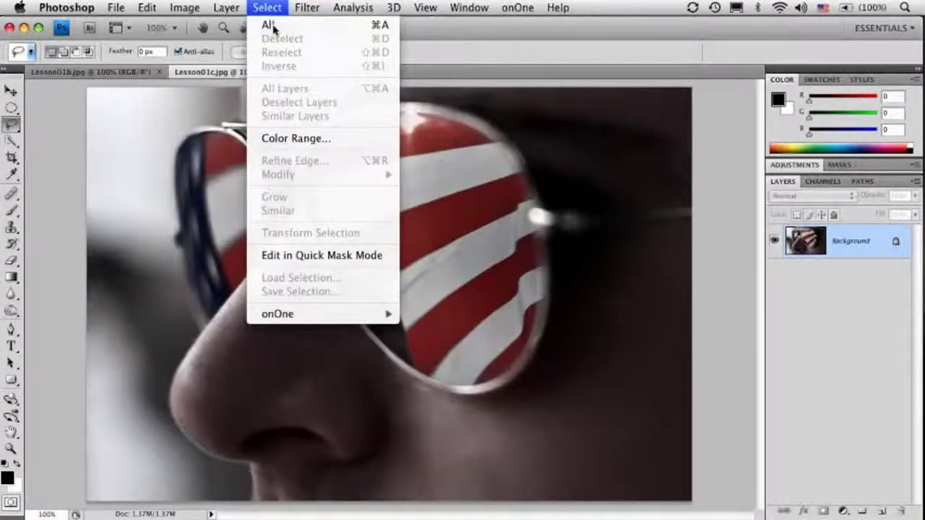
pyautogui.click(273, 26)
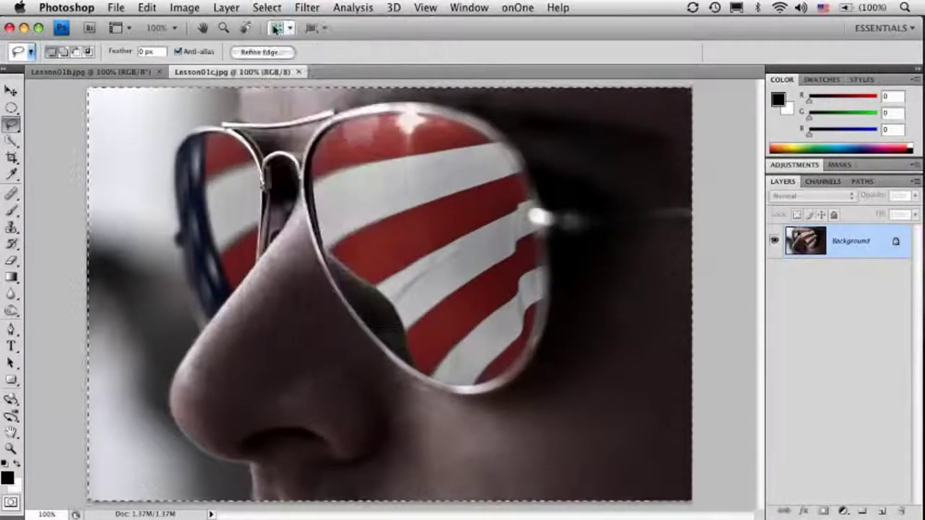
pyautogui.click(148, 9)
pyautogui.click(158, 111)
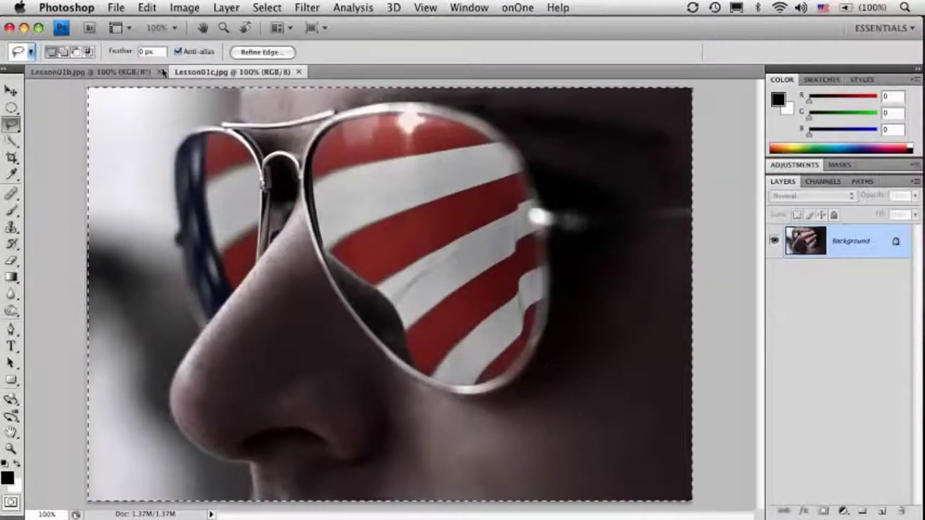
# - Bring Lesson01b.jpg to the front, float Lesson01c.jpg in its own window and dock it back among the tabbed documents
pyautogui.click(117, 71)
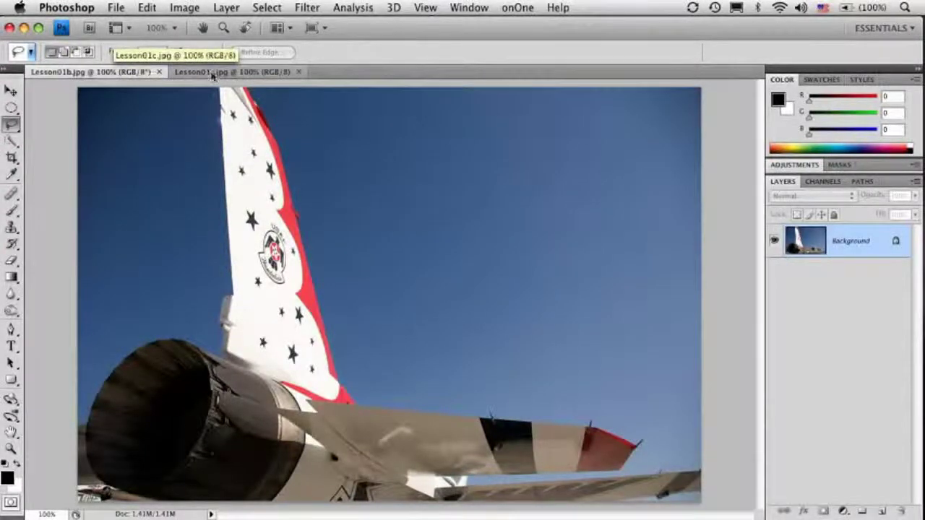
pyautogui.moveTo(214, 75); pyautogui.dragTo(270, 133)
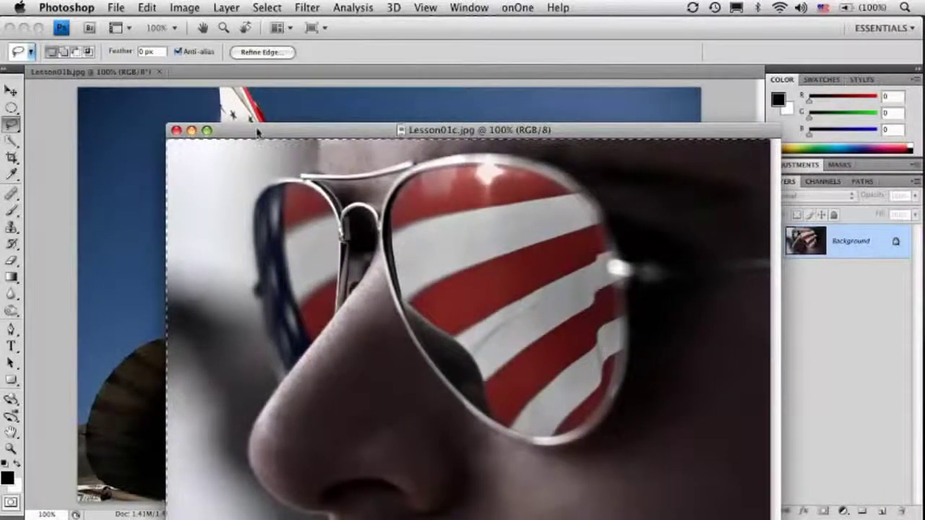
pyautogui.moveTo(257, 132); pyautogui.dragTo(253, 119)
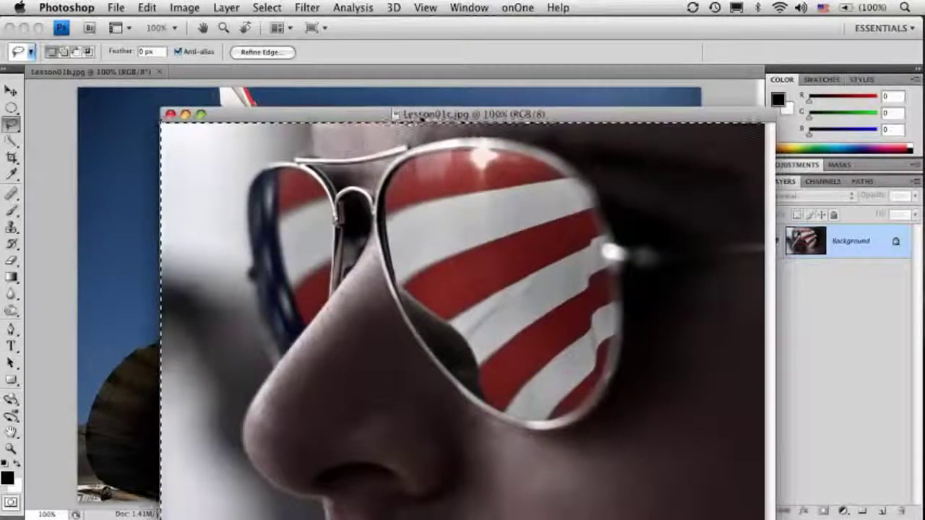
pyautogui.moveTo(420, 118); pyautogui.dragTo(376, 78)
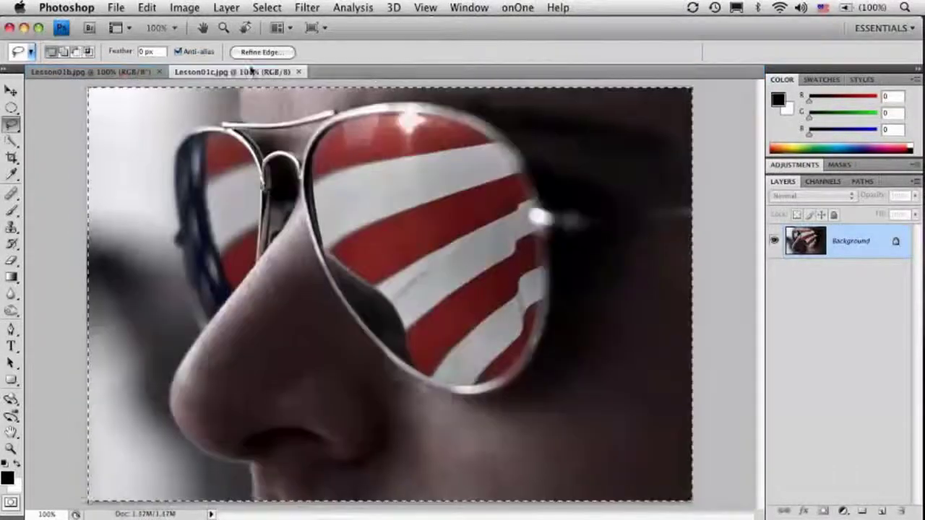
# - Paste the copied sunglasses photo into Lesson01b.jpg and move it to the right so the jet's tail and engine are uncovered
pyautogui.click(112, 72)
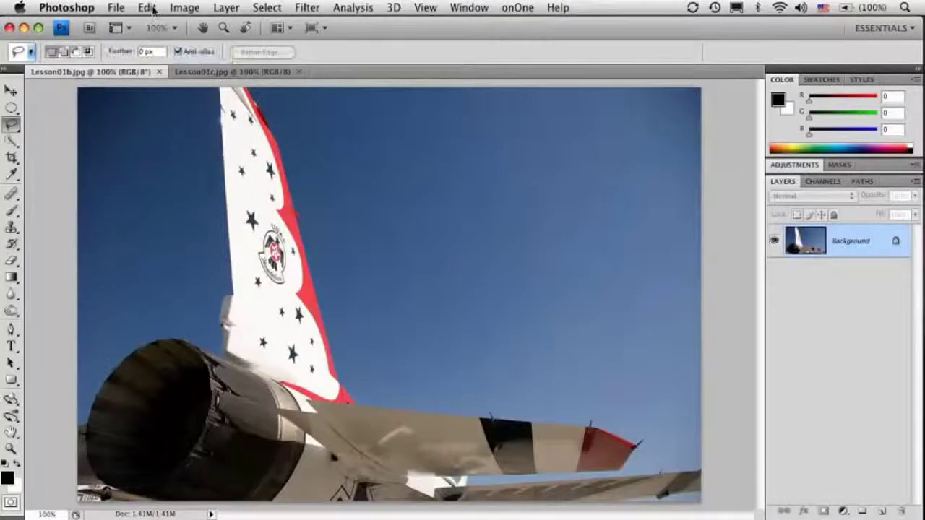
pyautogui.click(147, 8)
pyautogui.click(159, 139)
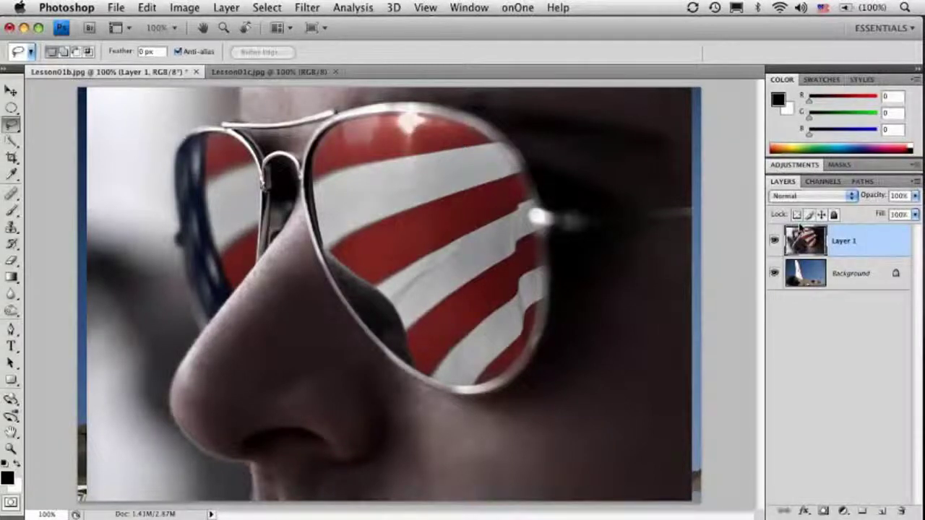
pyautogui.click(12, 91)
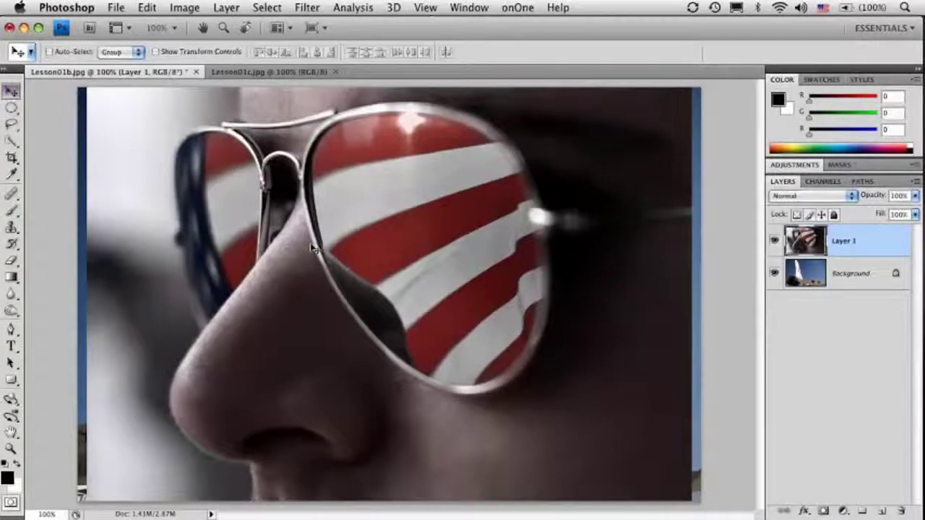
pyautogui.moveTo(248, 258); pyautogui.dragTo(523, 249)
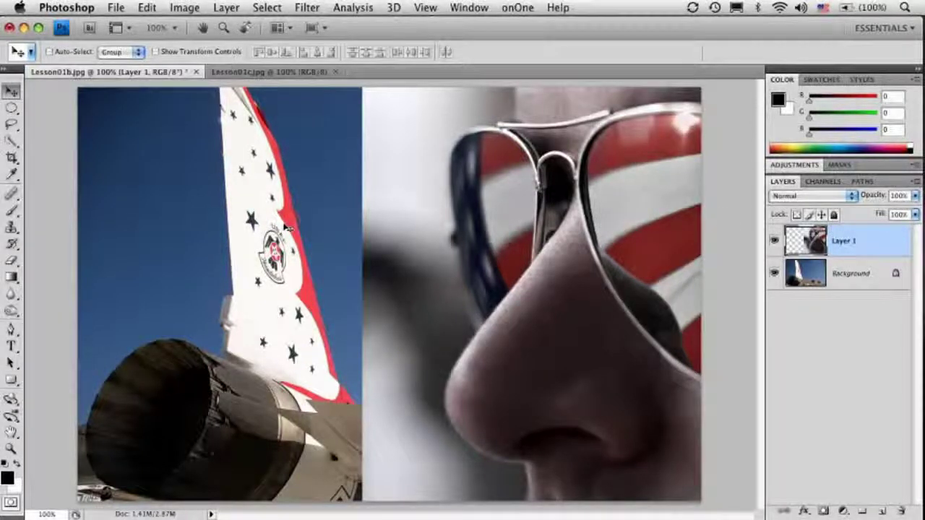
# - Erase the left side of the sunglasses layer with a soft 401 px Eraser to blend it into the jet photo
pyautogui.press('e')
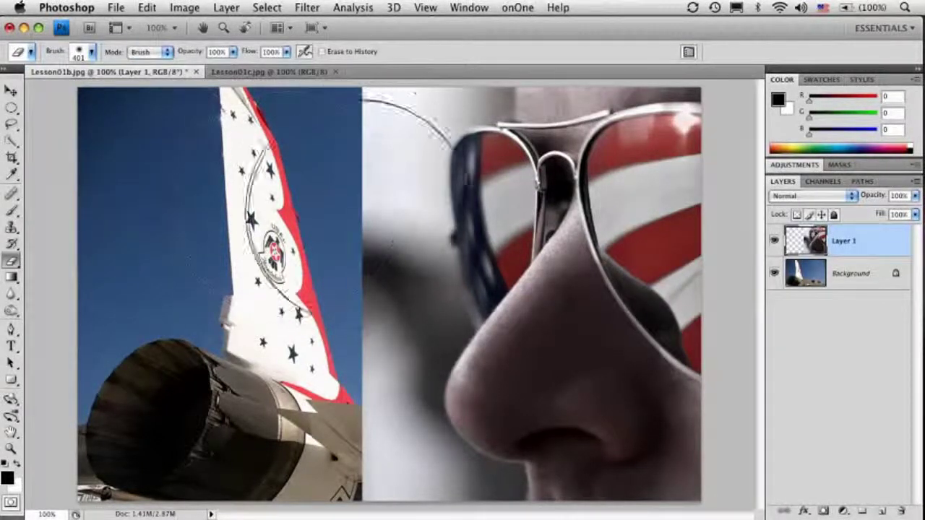
pyautogui.moveTo(496, 127)
pyautogui.mouseDown()
pyautogui.moveTo(510, 198)
pyautogui.moveTo(499, 230)
pyautogui.moveTo(488, 232)
pyautogui.mouseUp()
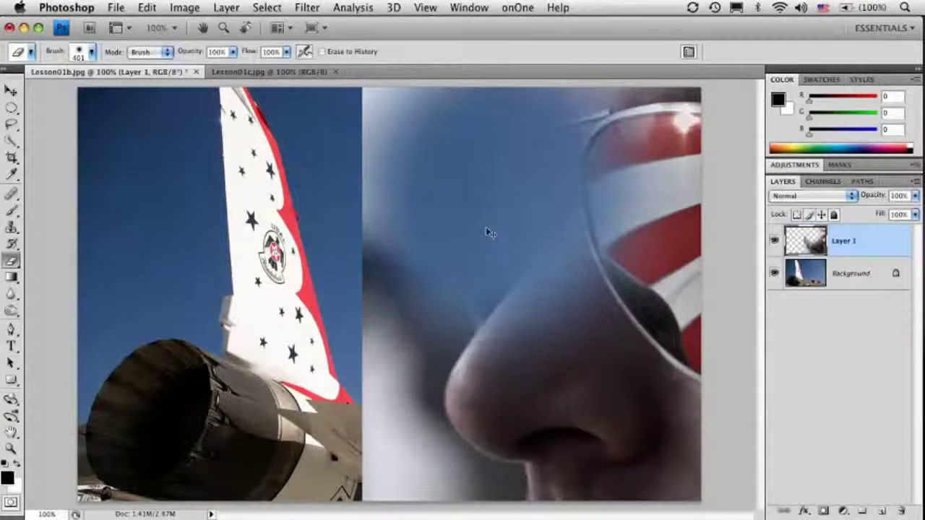
pyautogui.press('super+z')
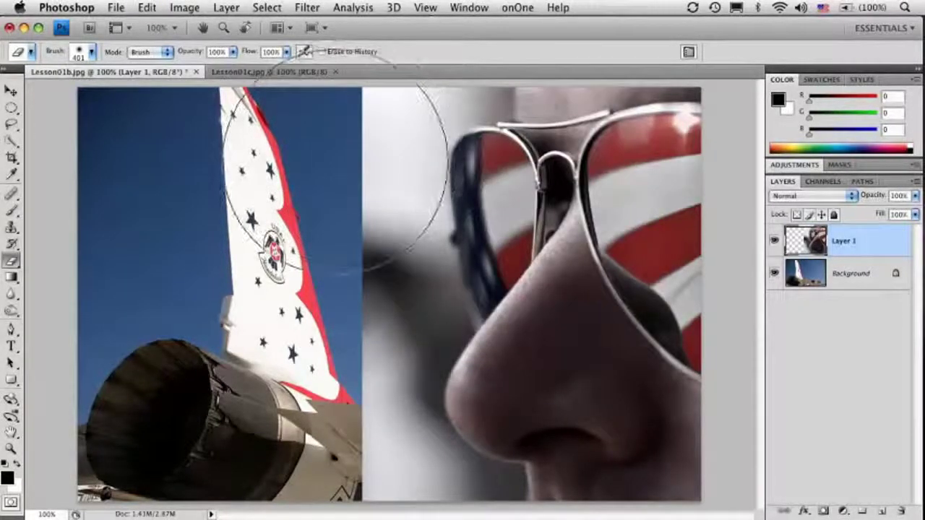
pyautogui.moveTo(329, 170)
pyautogui.mouseDown()
pyautogui.moveTo(405, 108)
pyautogui.moveTo(376, 65)
pyautogui.moveTo(340, 166)
pyautogui.moveTo(404, 361)
pyautogui.moveTo(361, 362)
pyautogui.mouseUp()
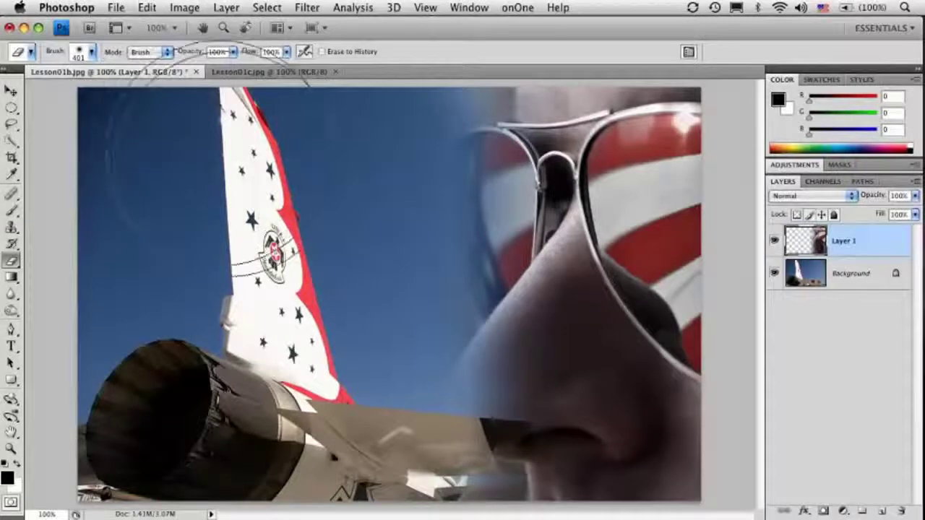
pyautogui.moveTo(475, 82)
pyautogui.mouseDown()
pyautogui.moveTo(491, 116)
pyautogui.moveTo(499, 188)
pyautogui.mouseUp()
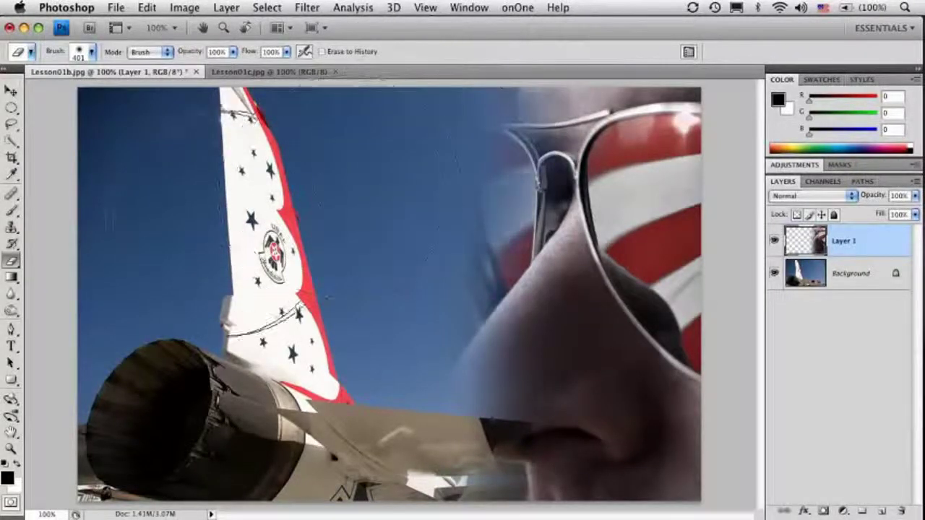
pyautogui.press('super+z')
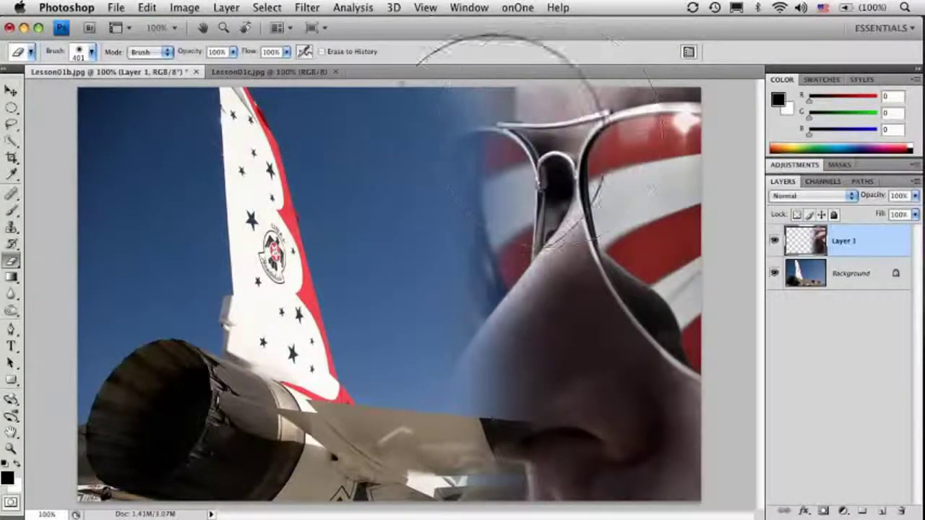
pyautogui.press('super+z')
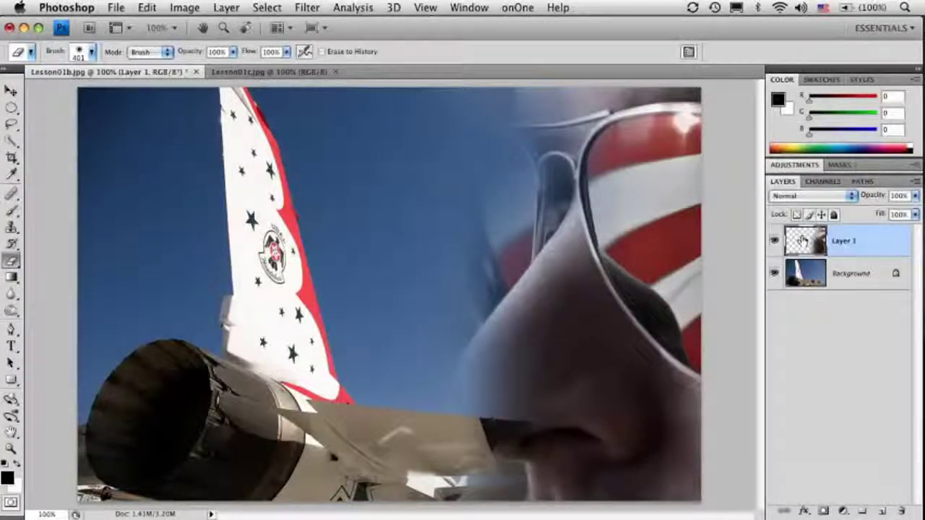
# - Desaturate only the sunglasses layer, Layer 1
pyautogui.click(184, 7)
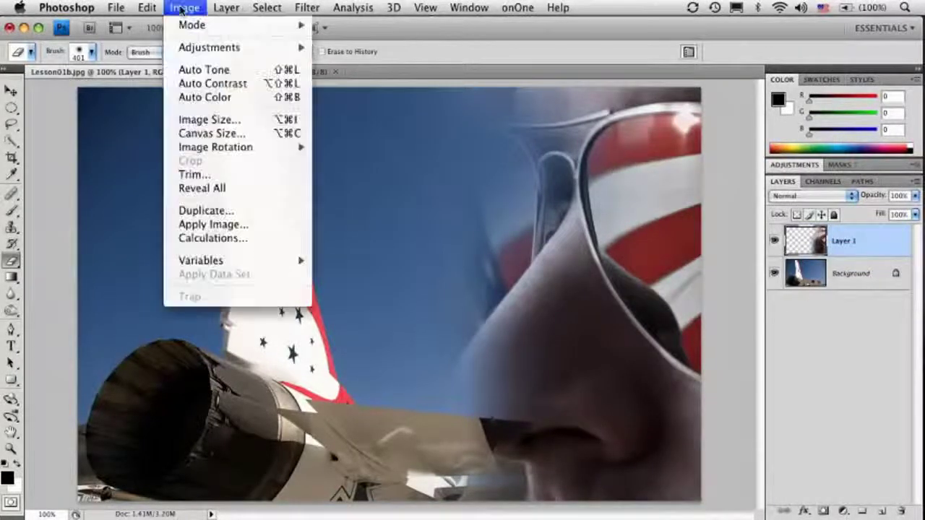
pyautogui.moveTo(183, 47)
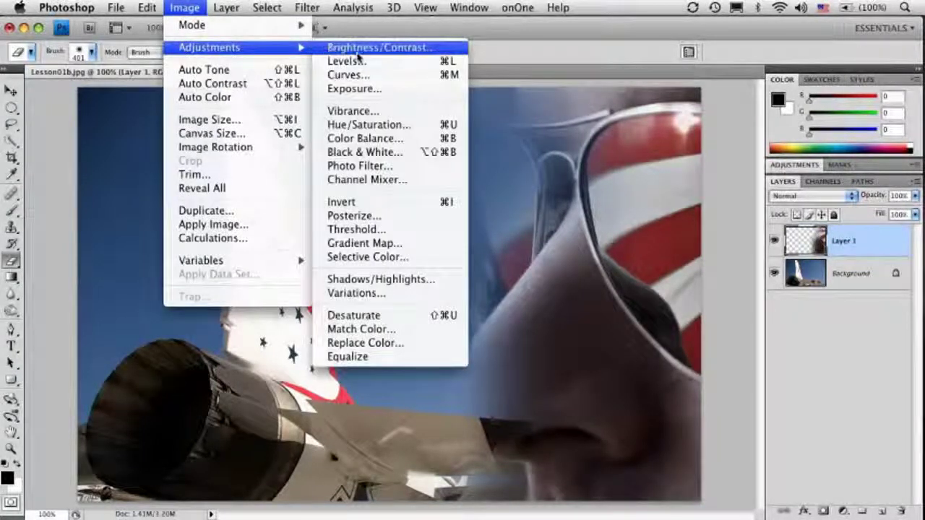
pyautogui.click(384, 316)
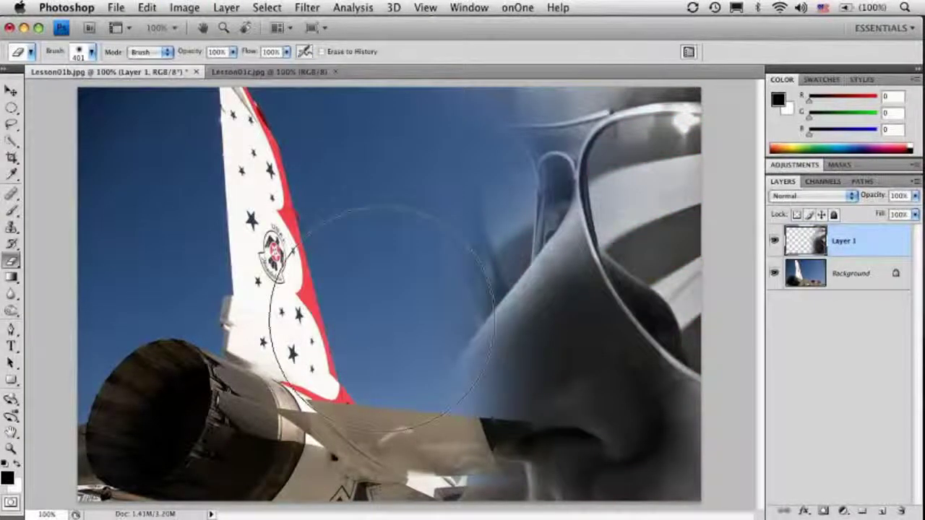